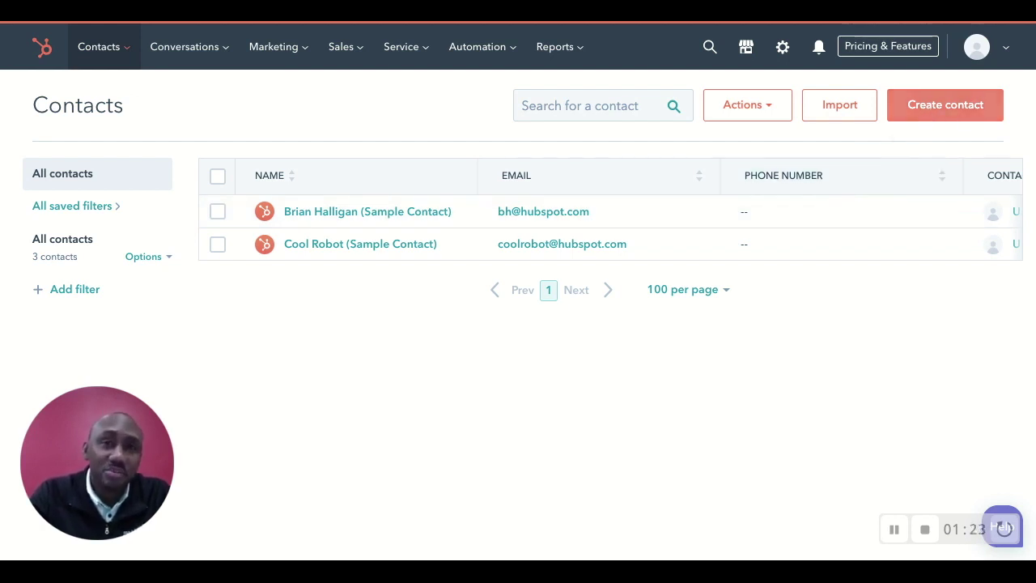
Step: Open the Create contact form, close it without saving, reopen it and select the First name field
click(945, 104)
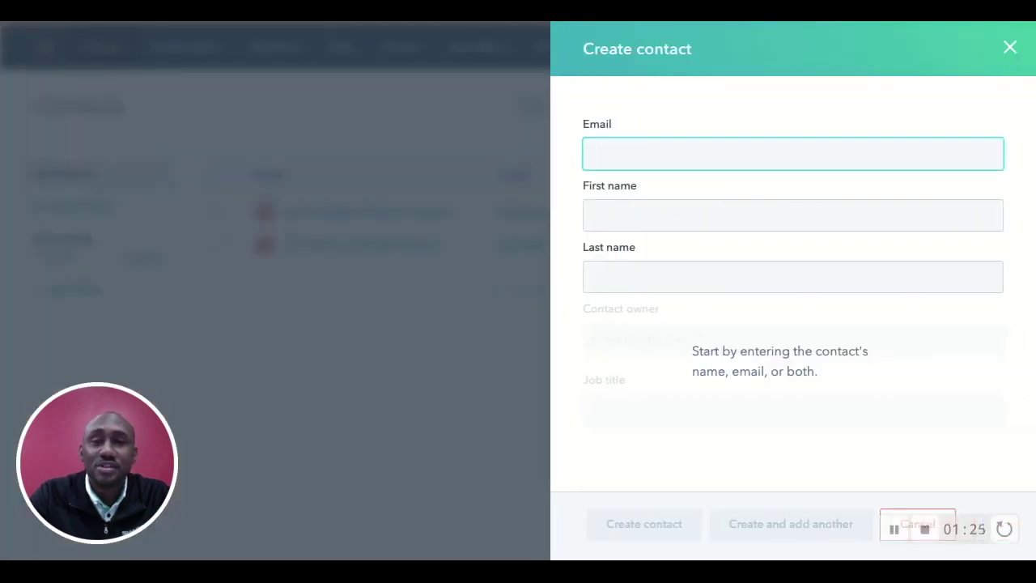
click(1010, 49)
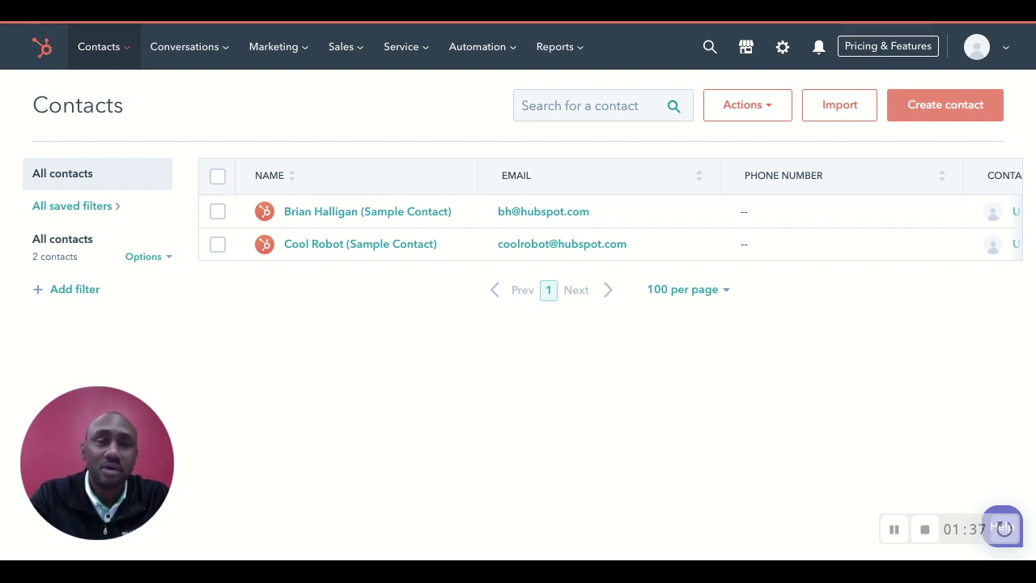
click(924, 113)
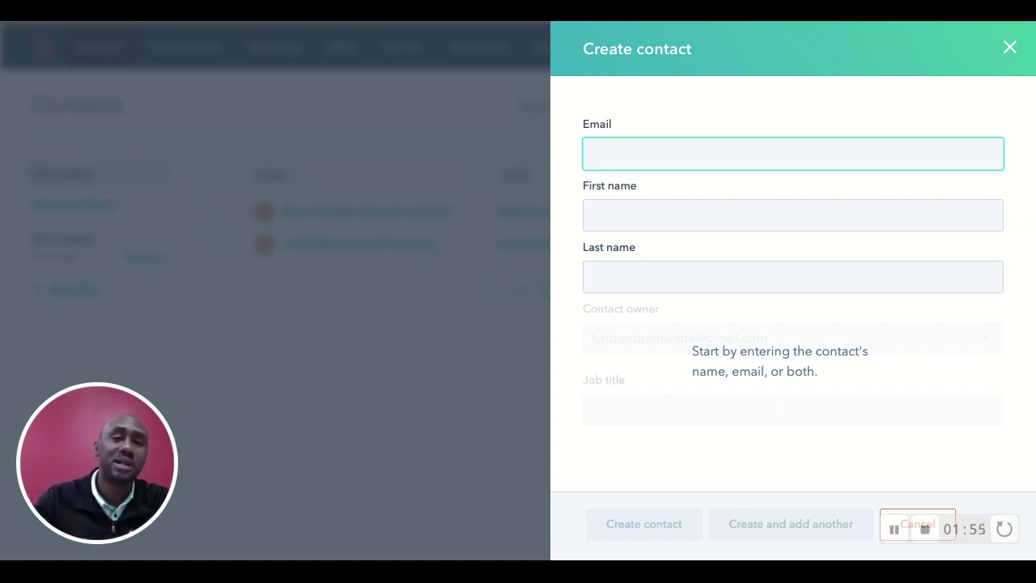
click(717, 219)
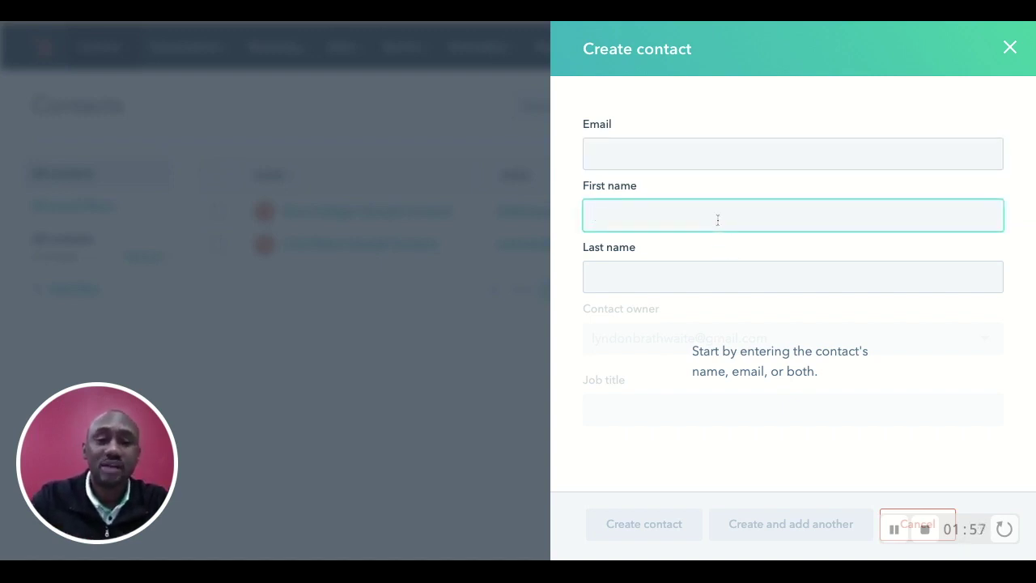
Step: Enter the new contact's first name and last name
key(Tab)
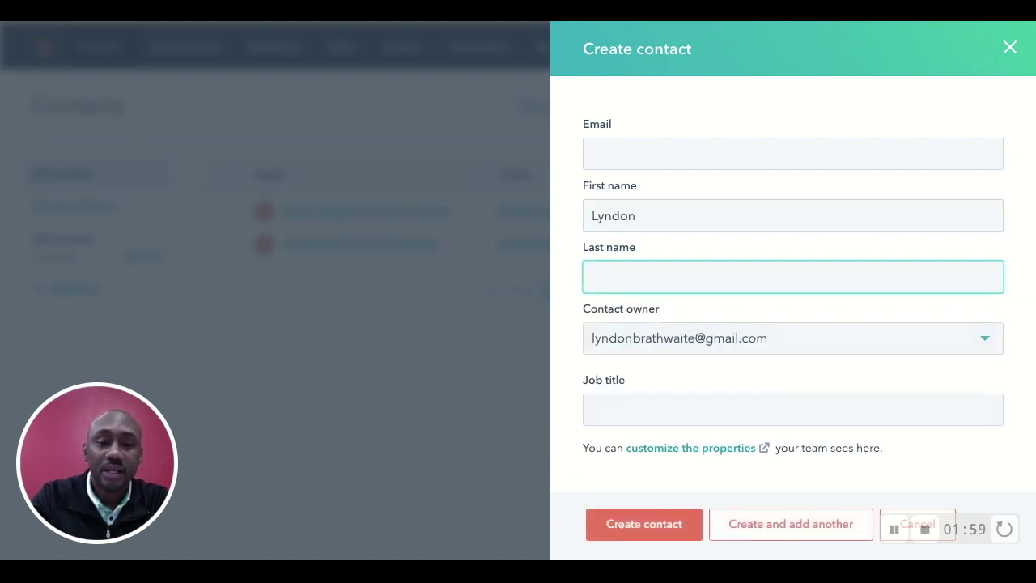
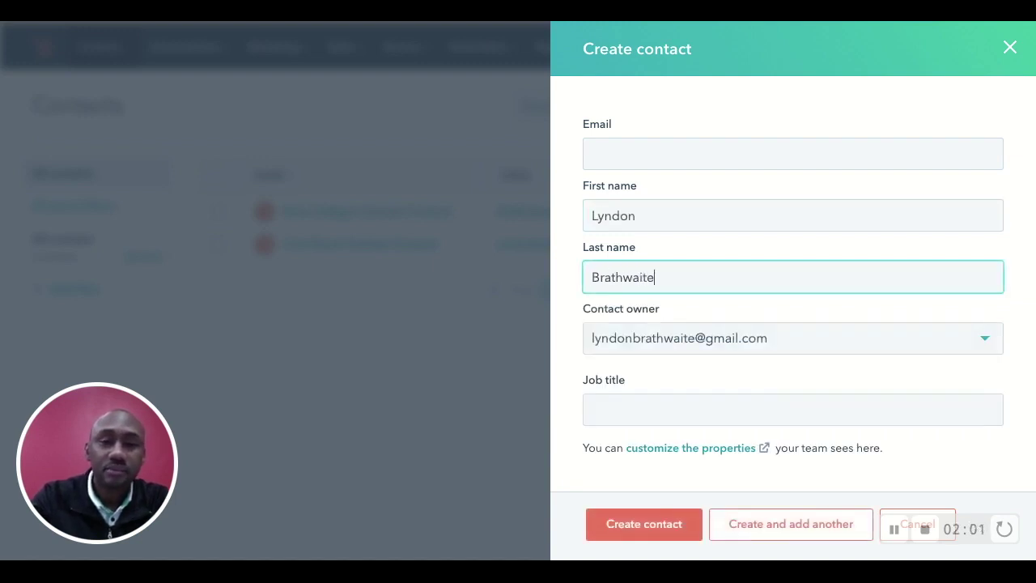
Step: Show the Contact owner choices and keep the user's own account as owner
key(Tab)
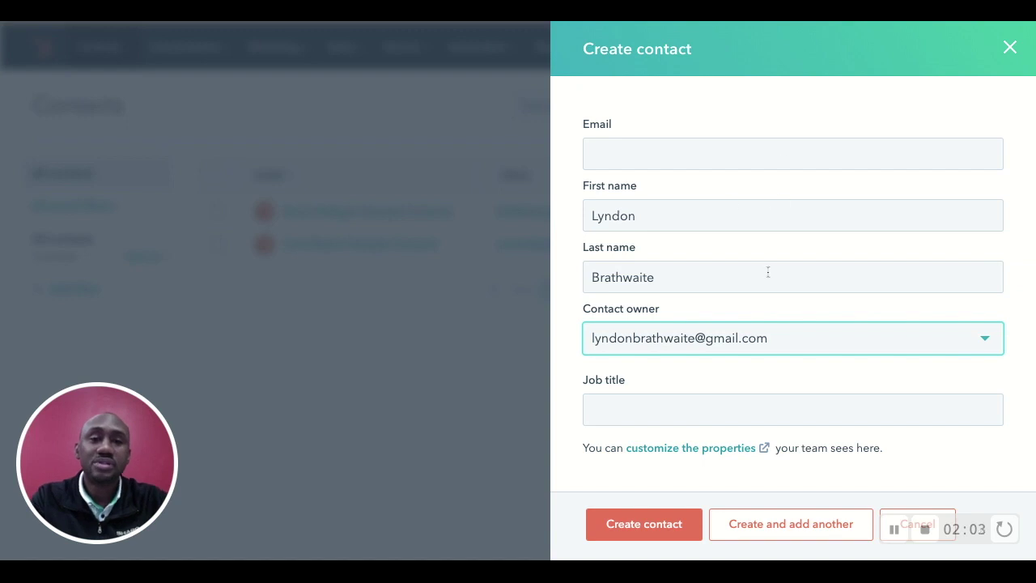
scroll(767, 272, down, 1)
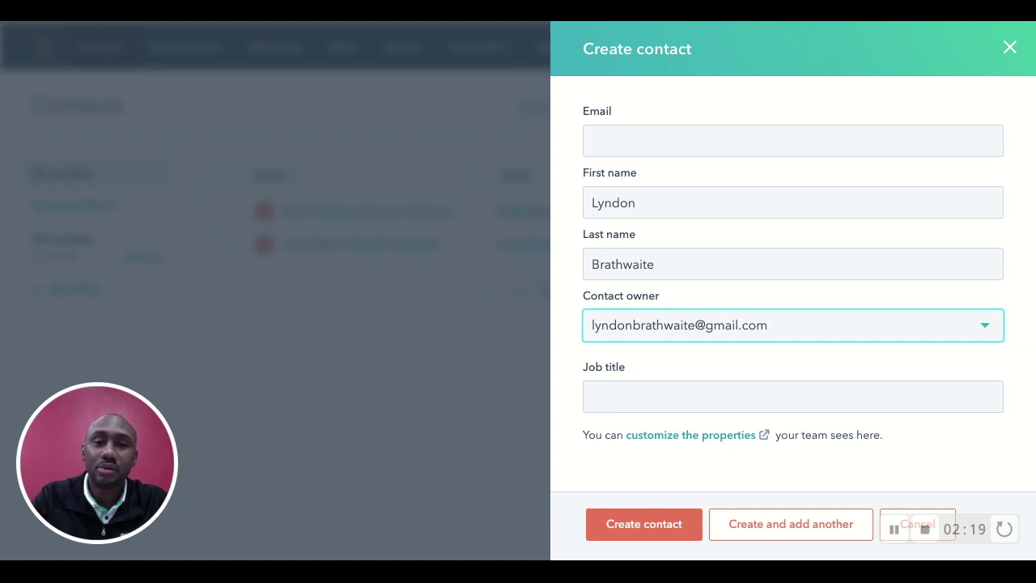
key(Return)
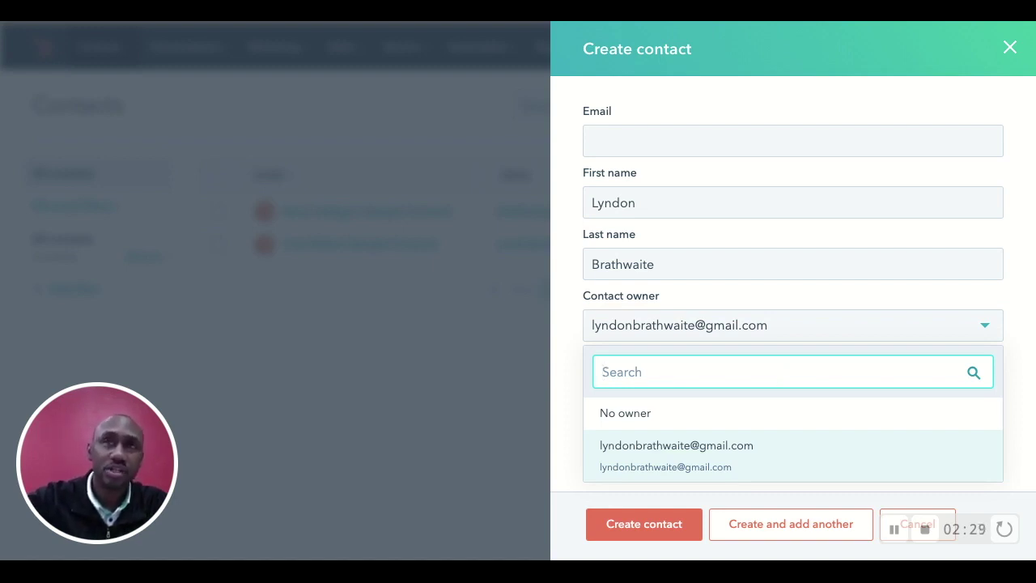
click(1022, 337)
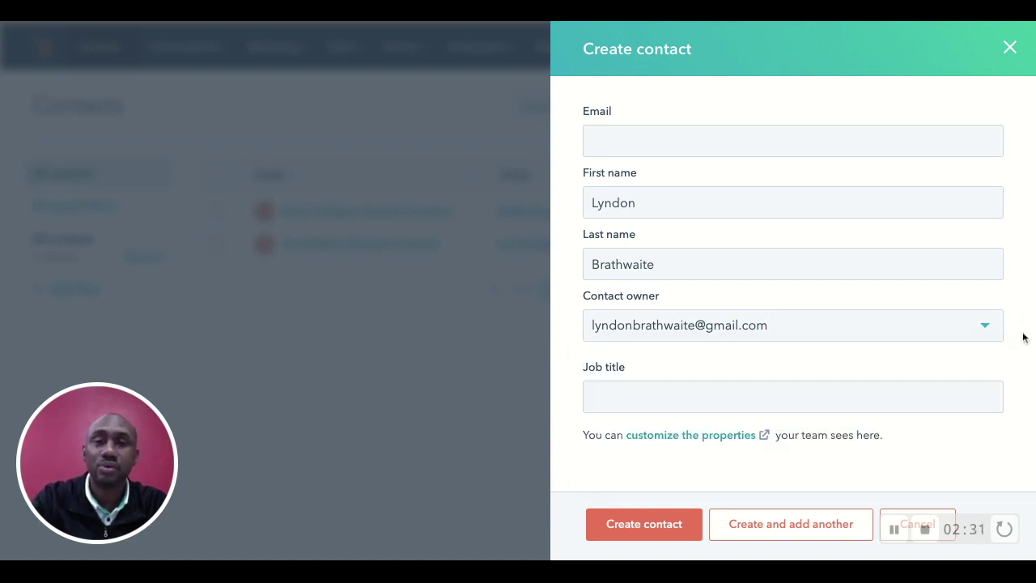
Step: Close the owner list and leave the Job title field empty
click(809, 399)
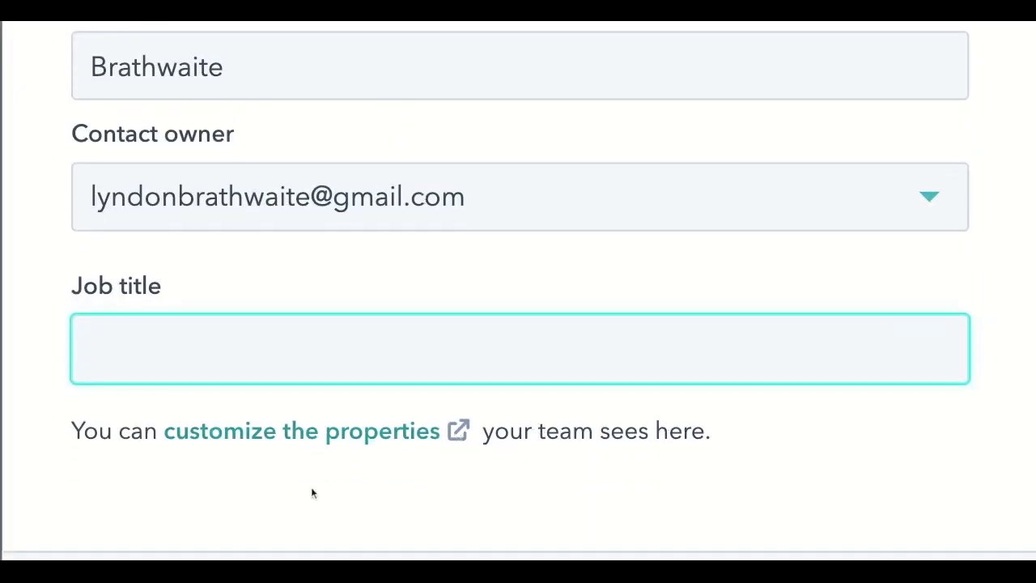
scroll(311, 487, down, 1)
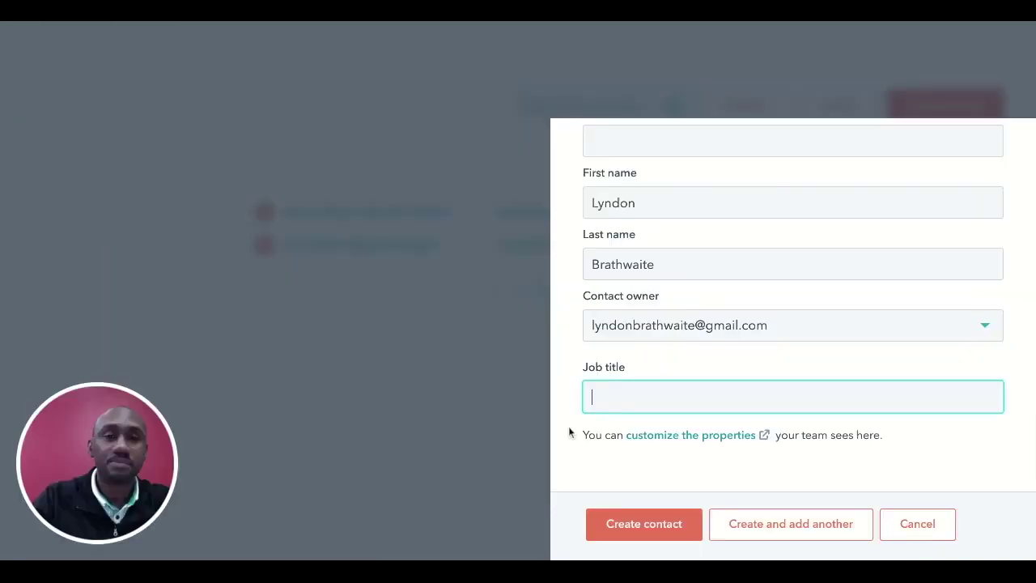
scroll(745, 384, up, 2)
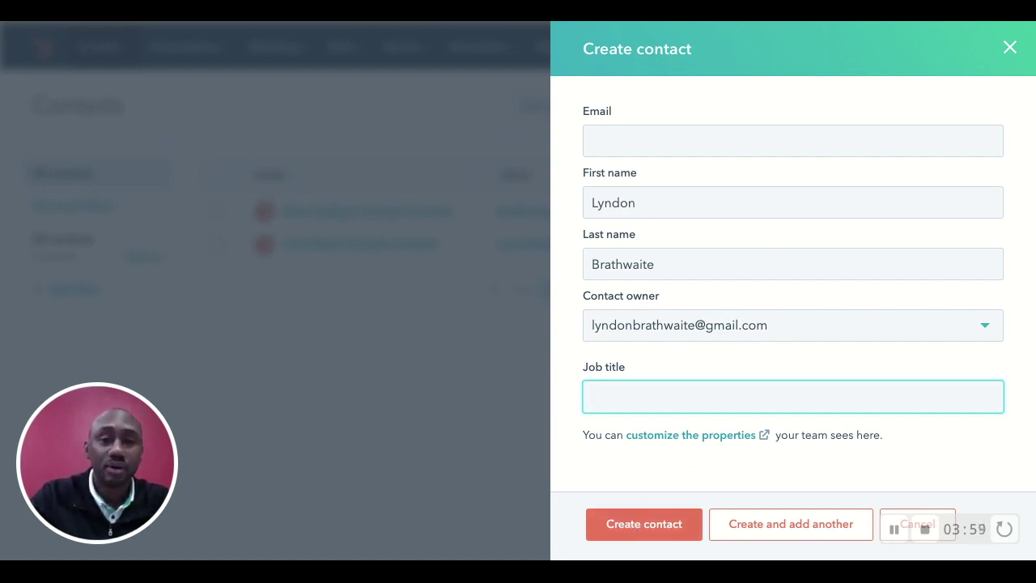
click(640, 524)
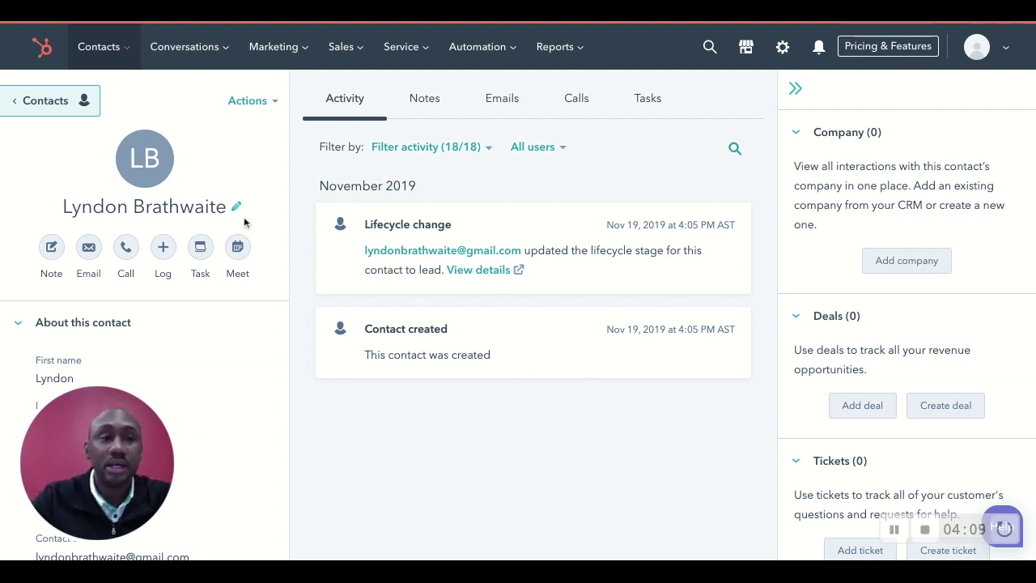
scroll(162, 350, down, 3)
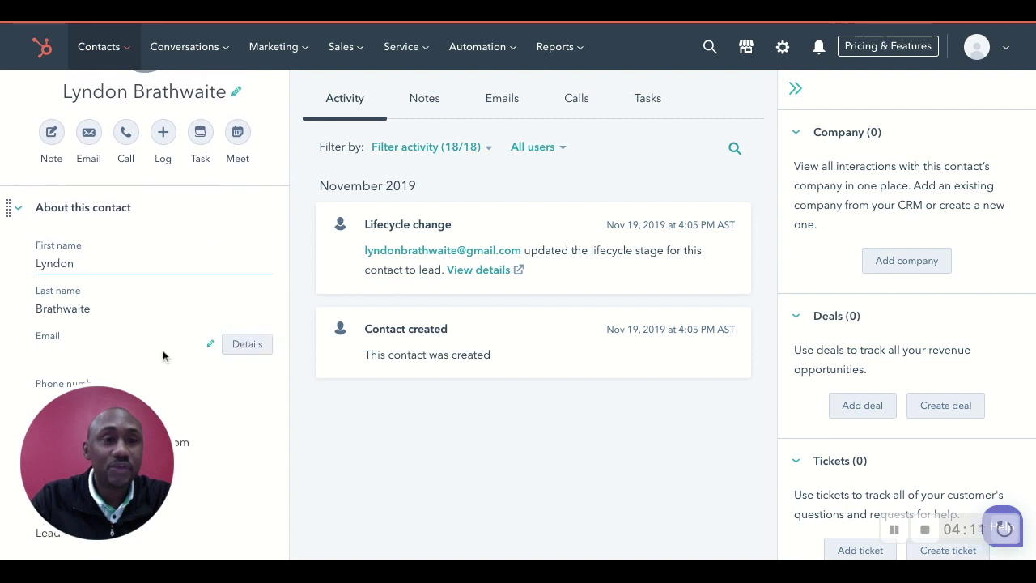
scroll(163, 349, down, 2)
scroll(162, 349, down, 3)
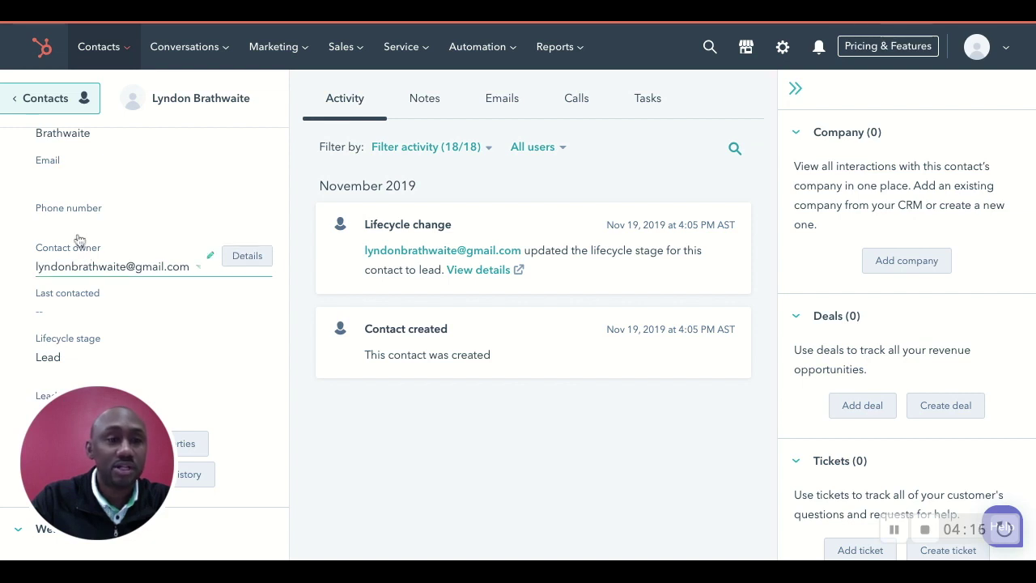
scroll(94, 271, down, 3)
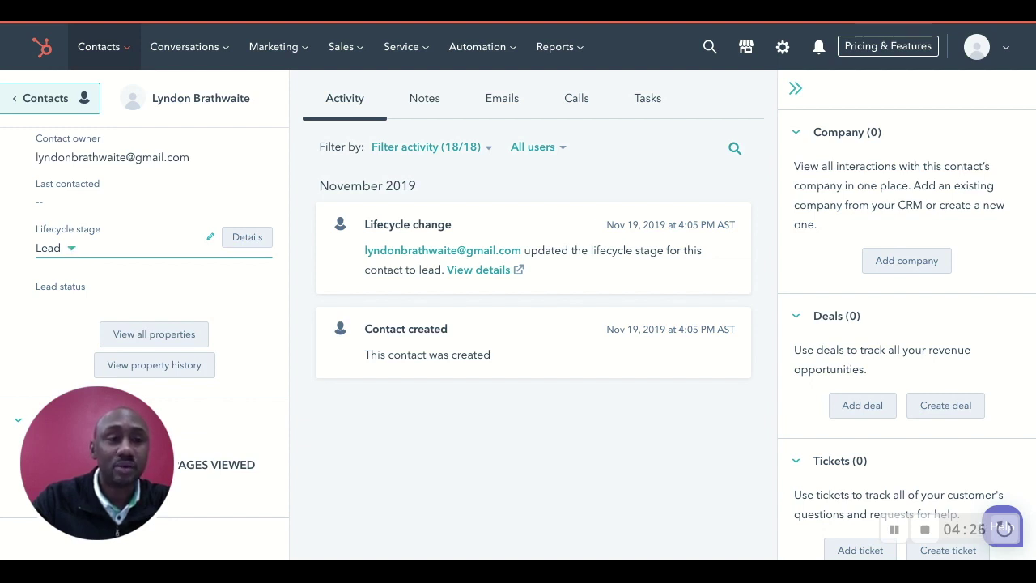
click(55, 248)
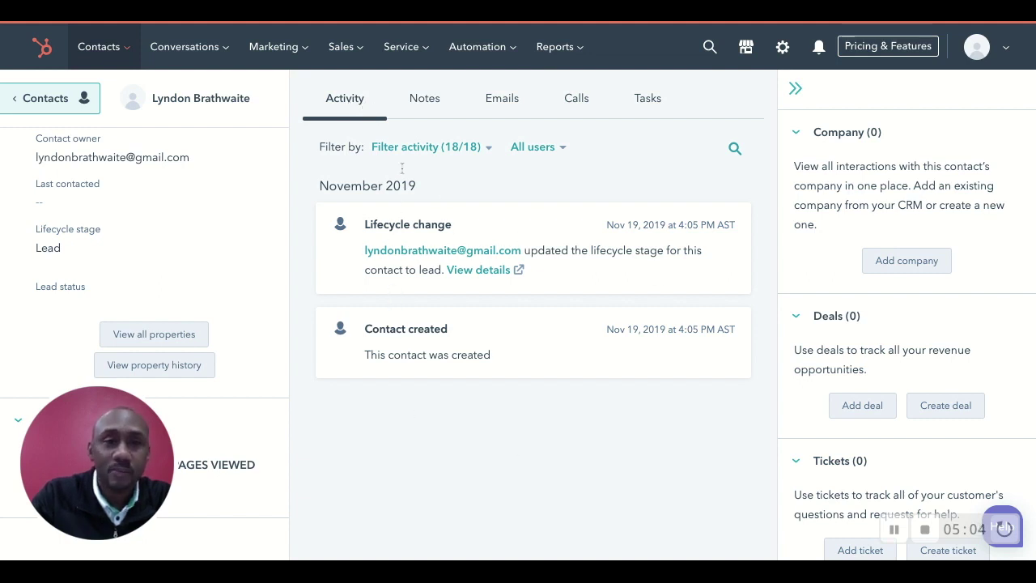
click(424, 101)
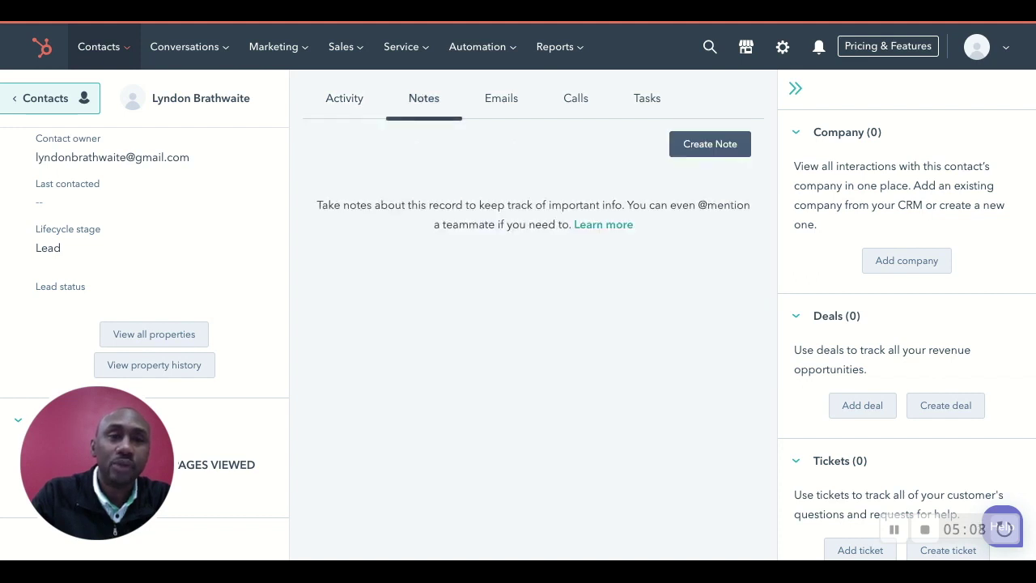
click(508, 107)
click(575, 103)
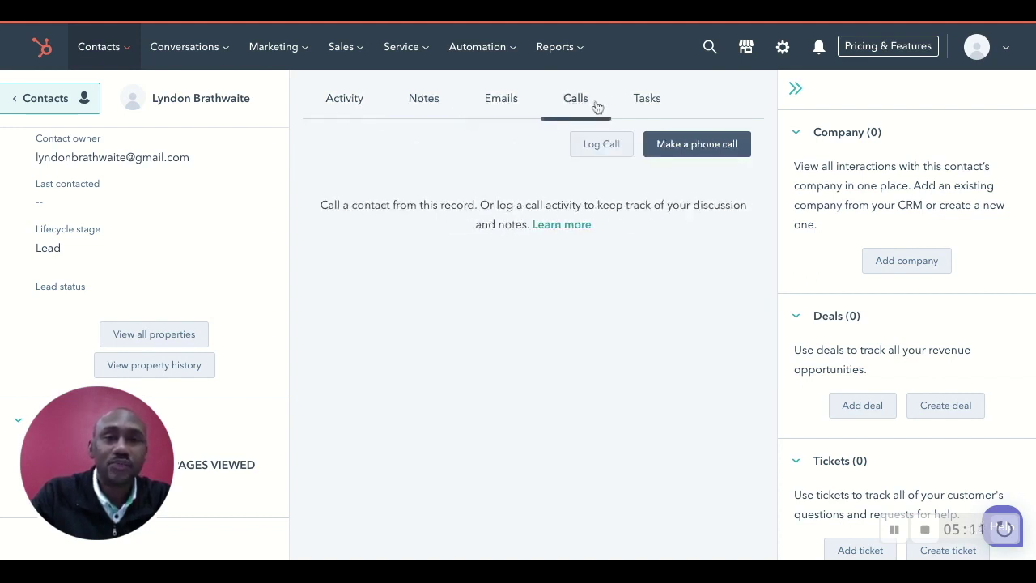
click(655, 108)
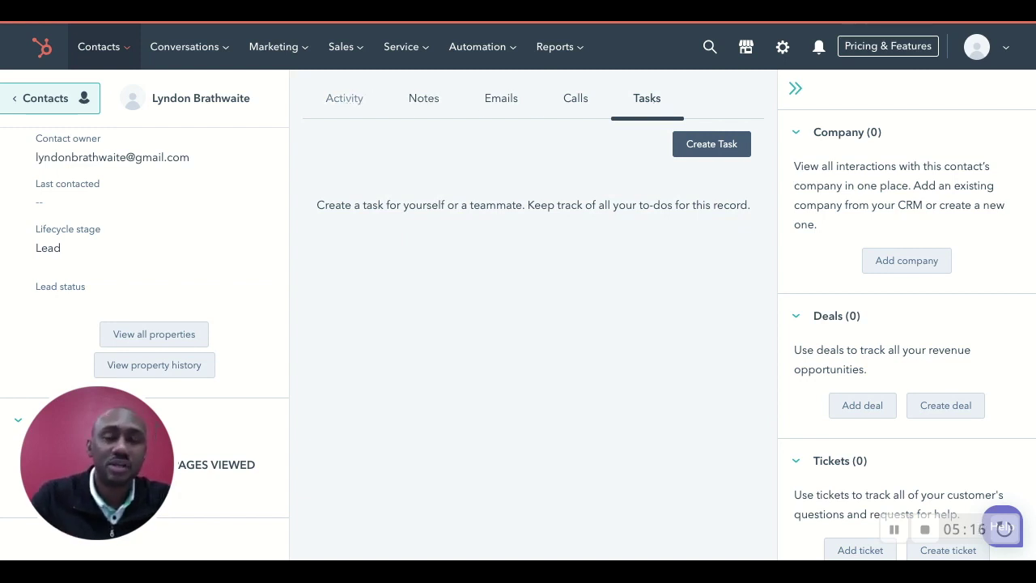
click(344, 98)
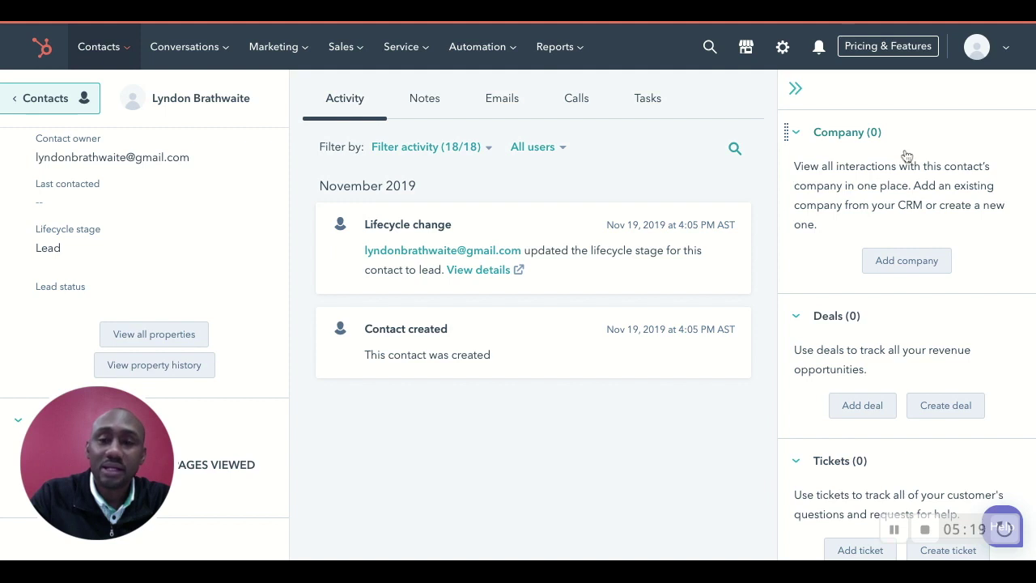
Step: Review the Company, Deals, Tickets and Attachments sidebar sections, then collapse List memberships
scroll(820, 225, down, 2)
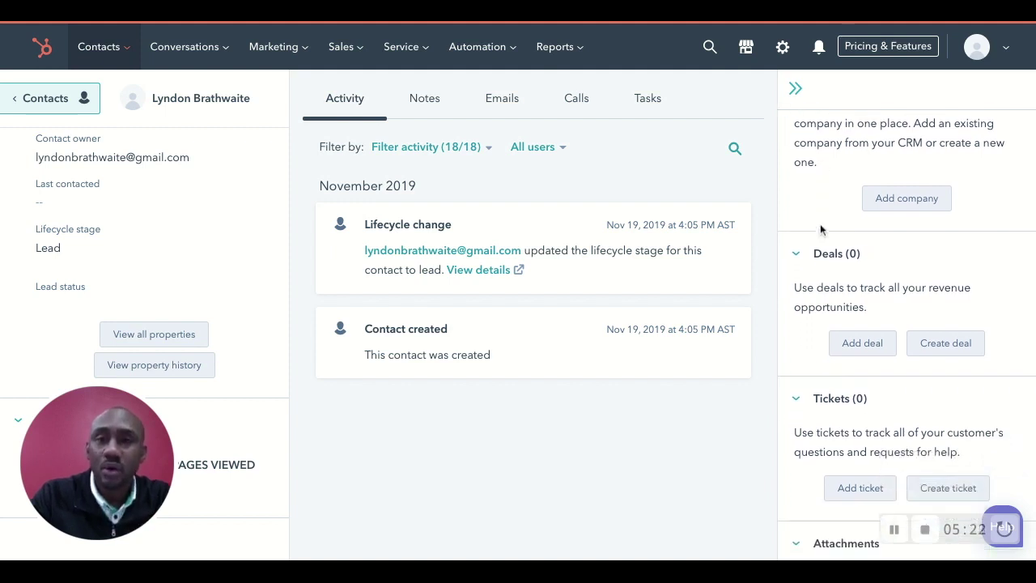
scroll(819, 225, down, 1)
scroll(820, 225, up, 1)
scroll(820, 225, down, 1)
scroll(820, 225, up, 2)
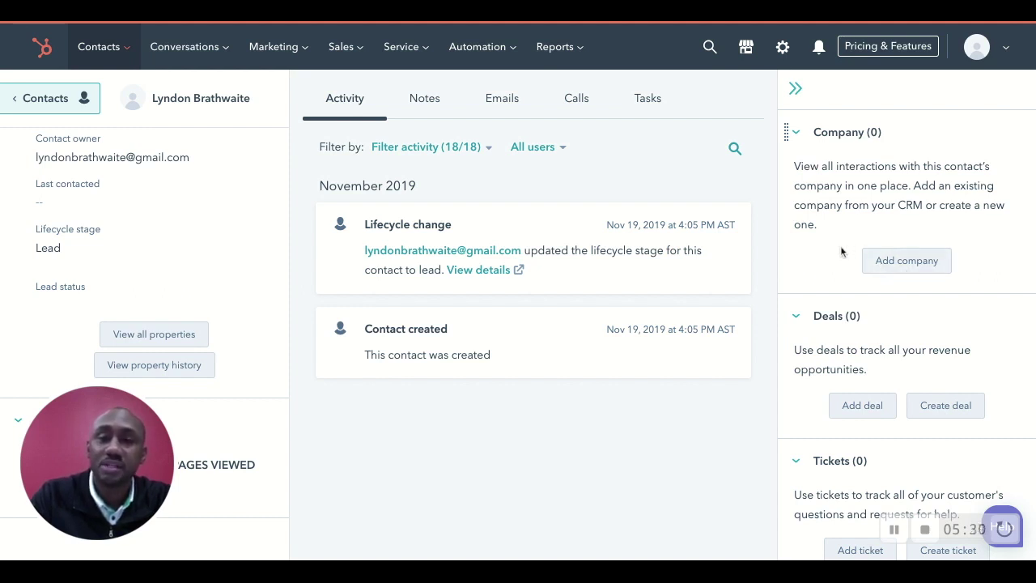
scroll(841, 252, down, 3)
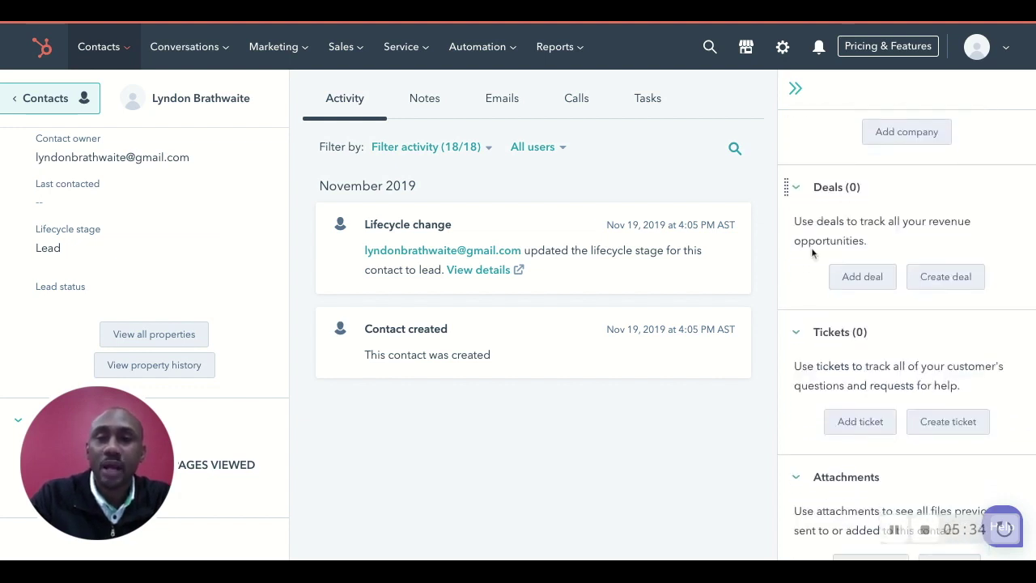
scroll(810, 246, down, 1)
scroll(811, 247, down, 1)
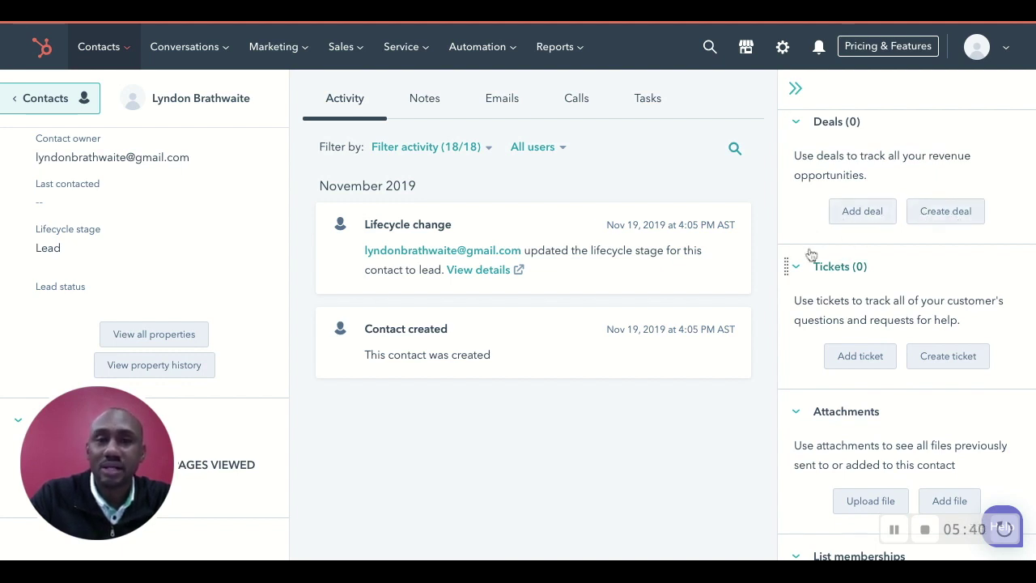
scroll(811, 255, down, 2)
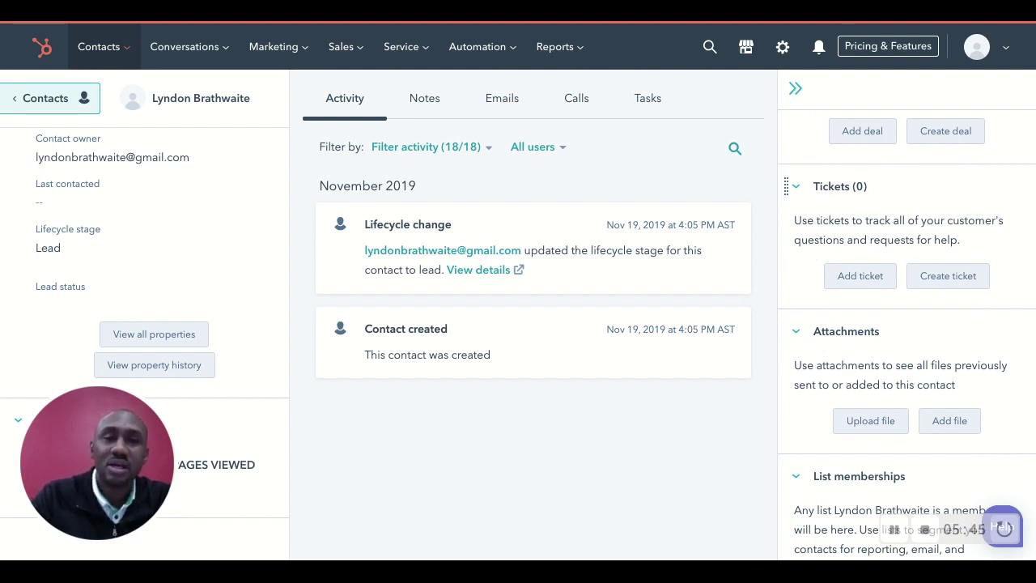
scroll(907, 334, down, 2)
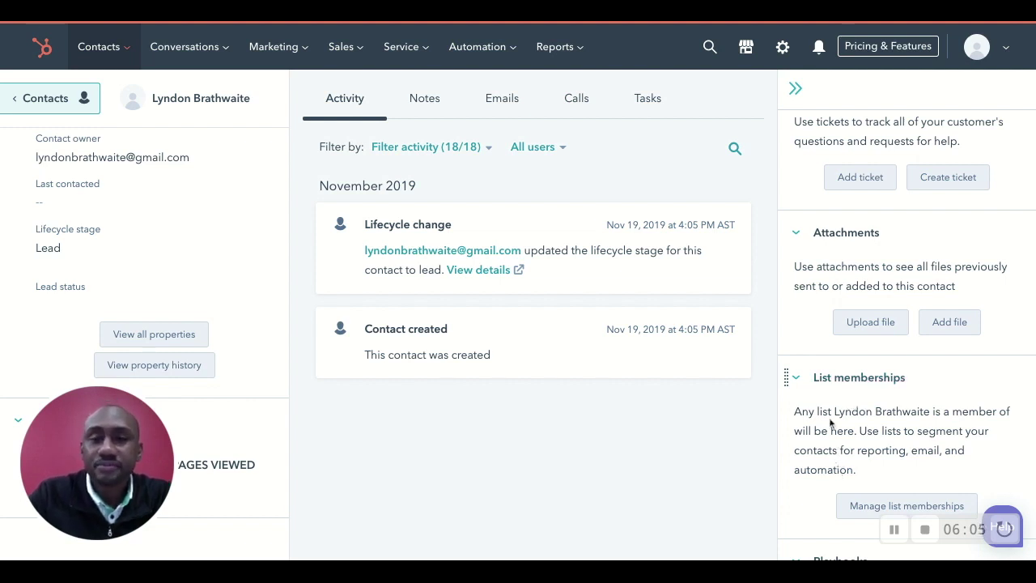
click(800, 380)
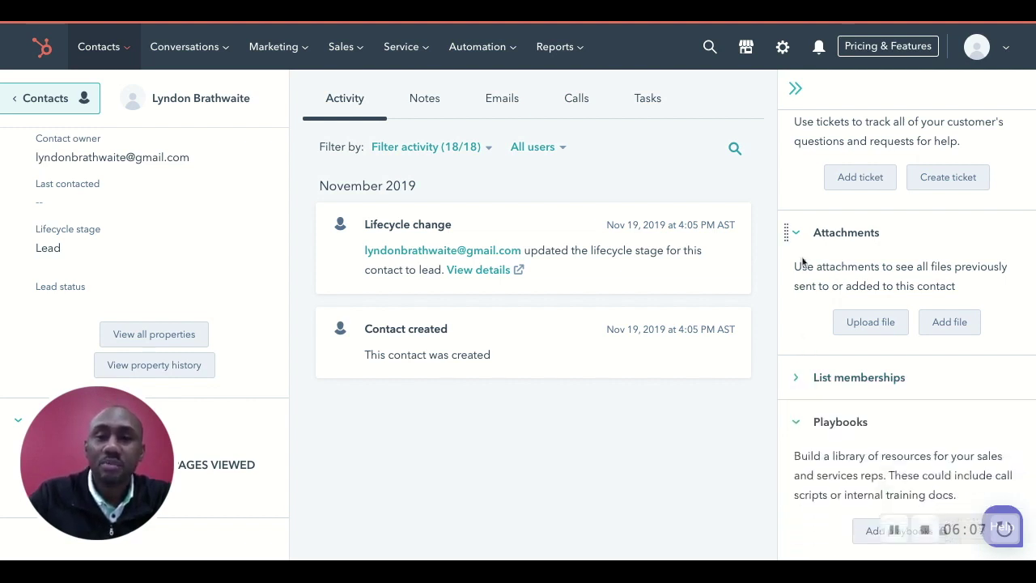
Step: Collapse the Attachments, Tickets, Deals and Company sections, then return to the Contacts list
click(795, 232)
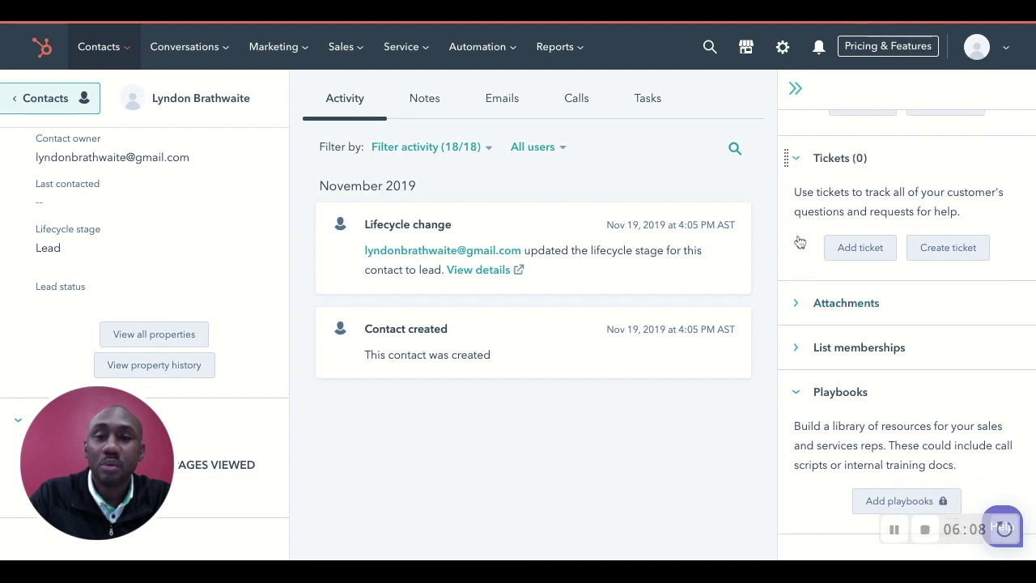
click(795, 158)
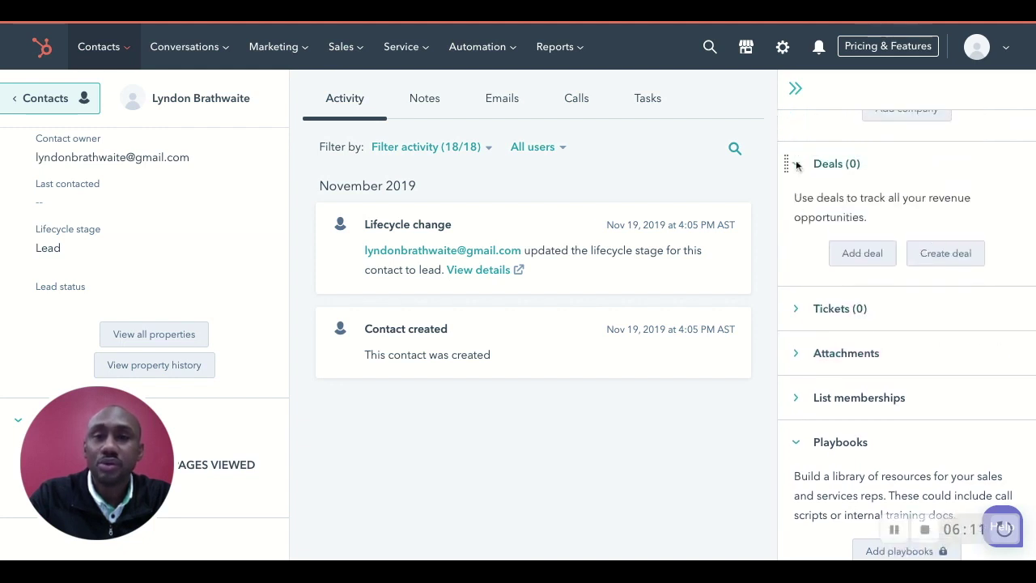
click(795, 165)
click(796, 133)
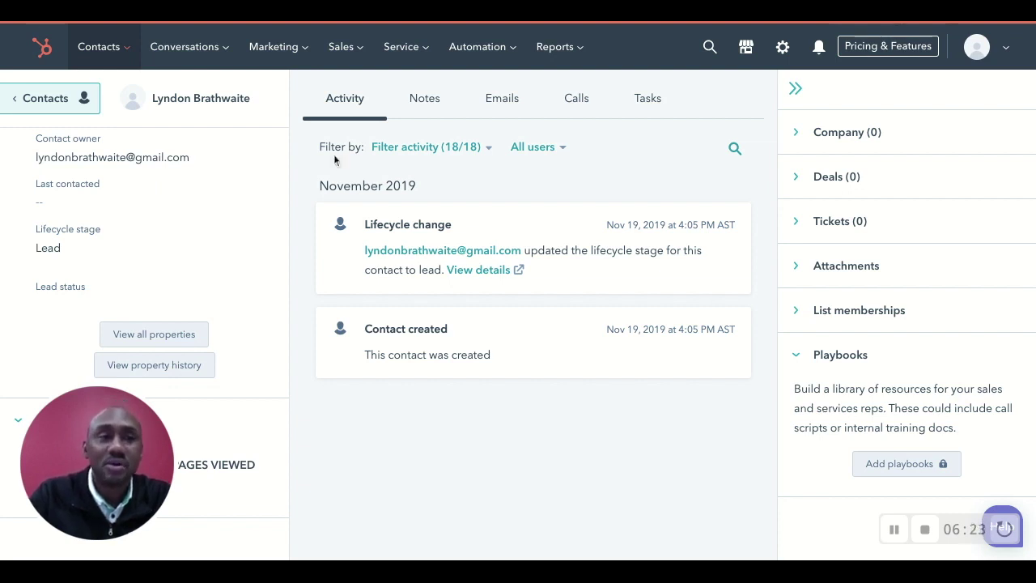
click(52, 99)
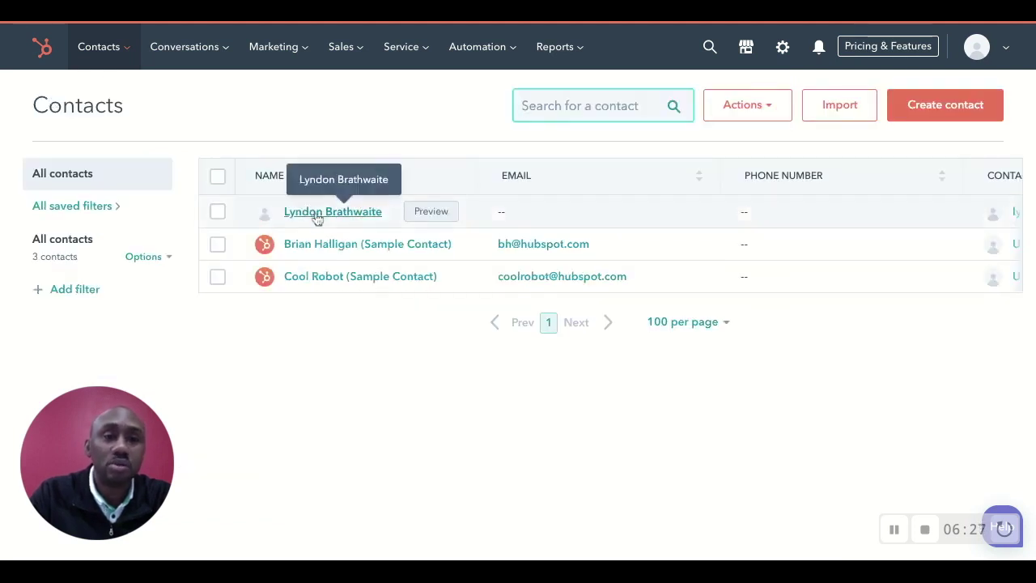